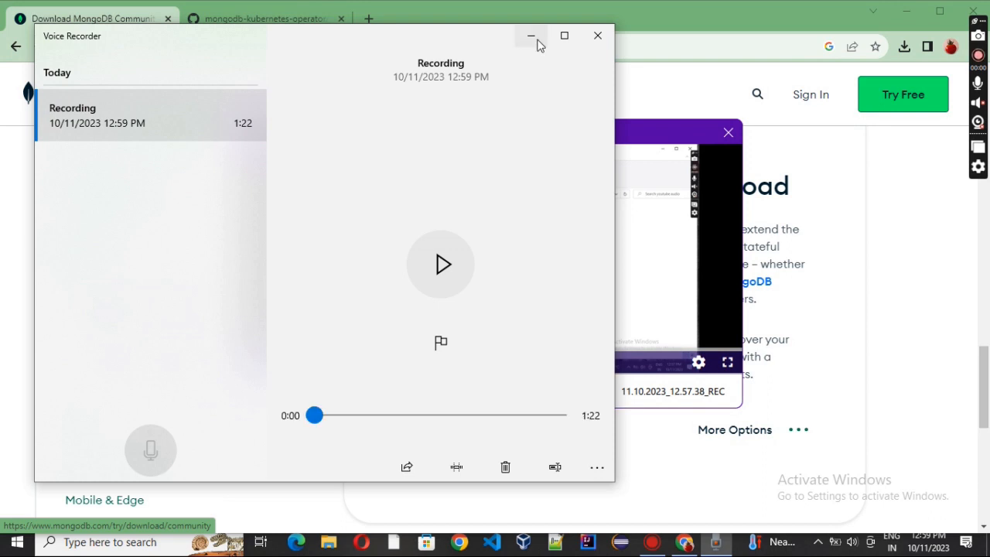
Step: Minimize the Voice Recorder window and close the GitHub mongodb-kubernetes-operator tab
{"action": "key", "text": "ctrl+r"}
{"action": "left_click", "coordinate": [532, 37]}
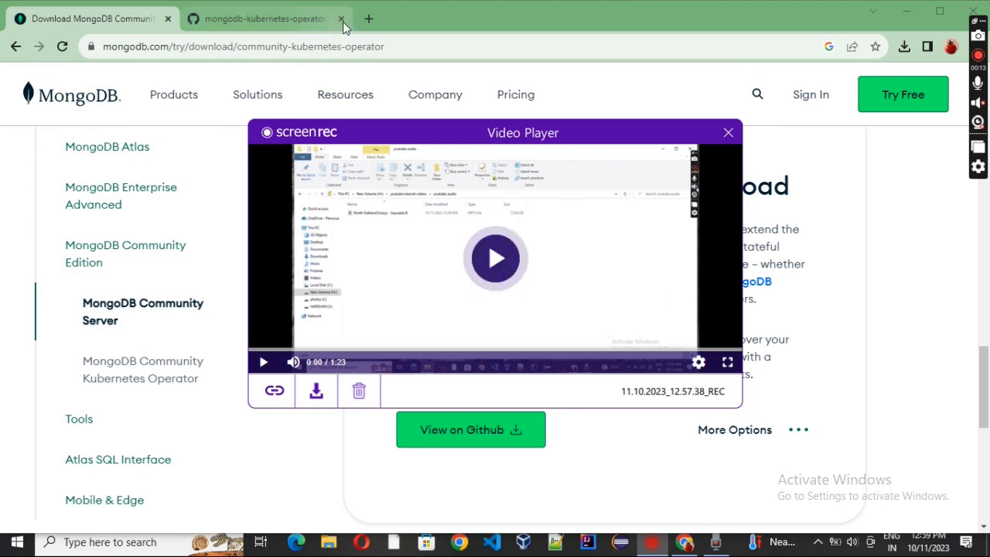
{"action": "left_click", "coordinate": [341, 18]}
Step: Search Google for "mongodb download for windows" and open the MongoDB Community Server Download result
{"action": "left_click", "coordinate": [196, 20]}
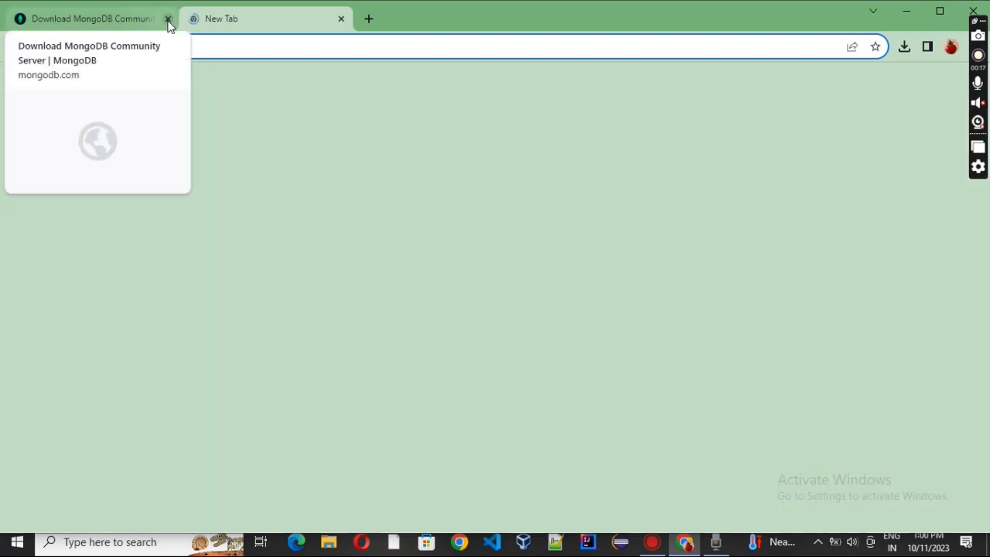
{"action": "left_click", "coordinate": [242, 47]}
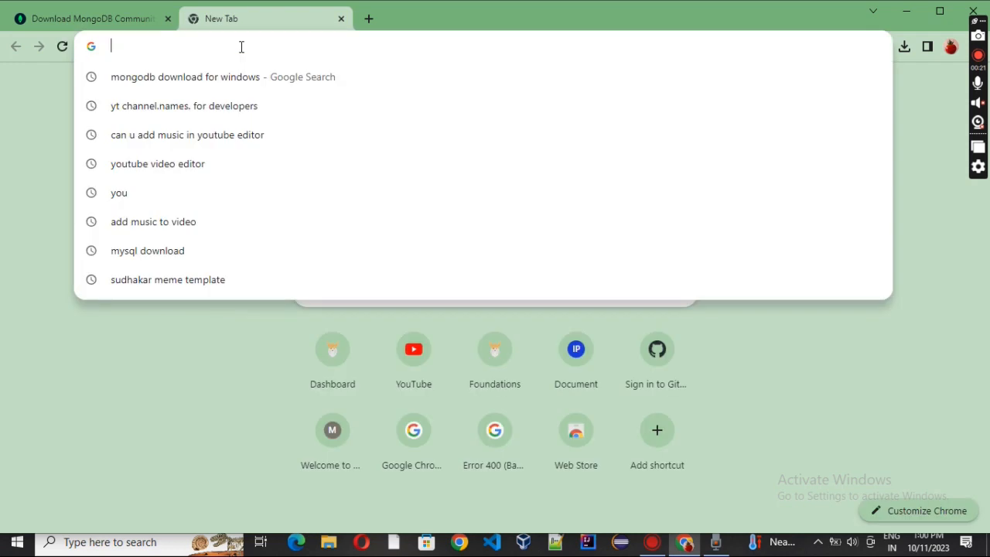
{"action": "type", "text": "mo"}
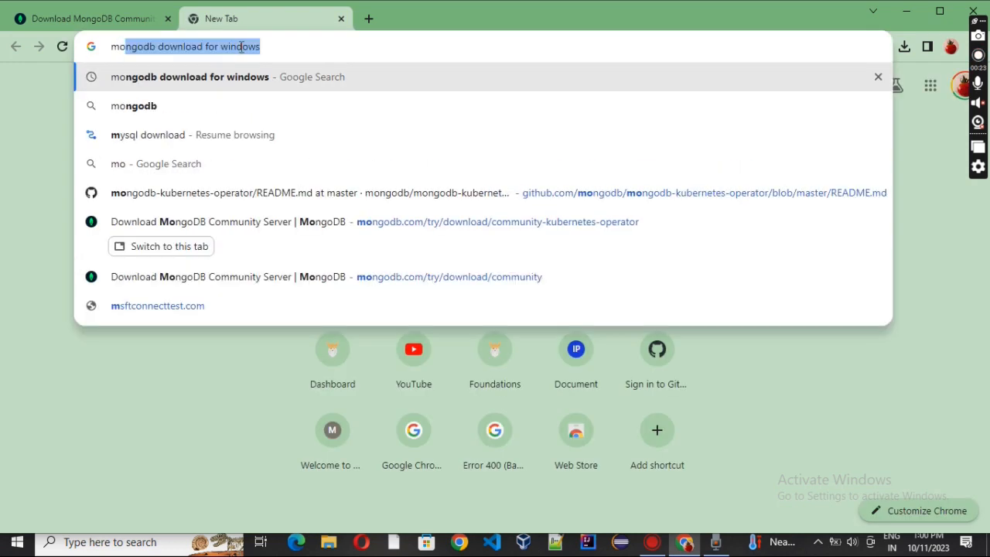
{"action": "type", "text": "ngodb d"}
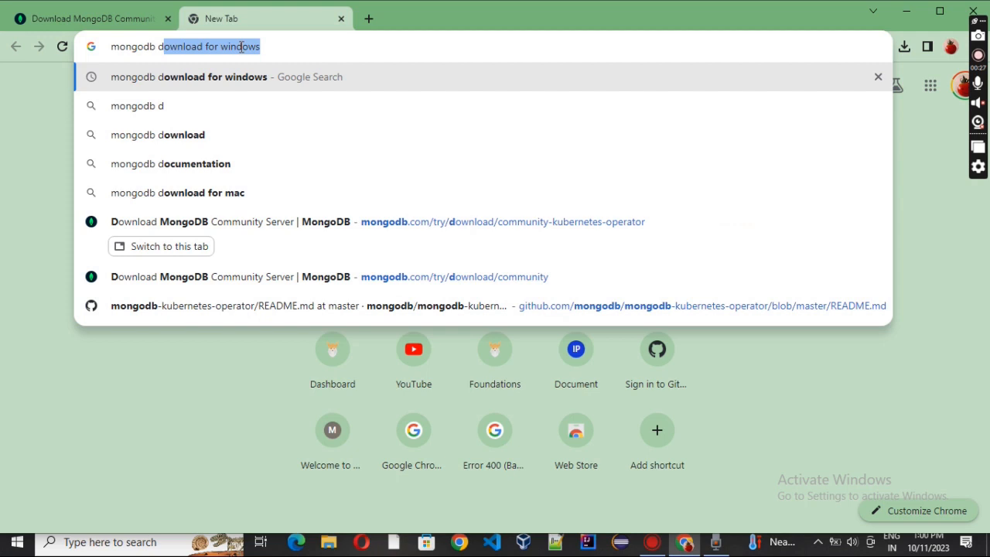
{"action": "key", "text": "Return"}
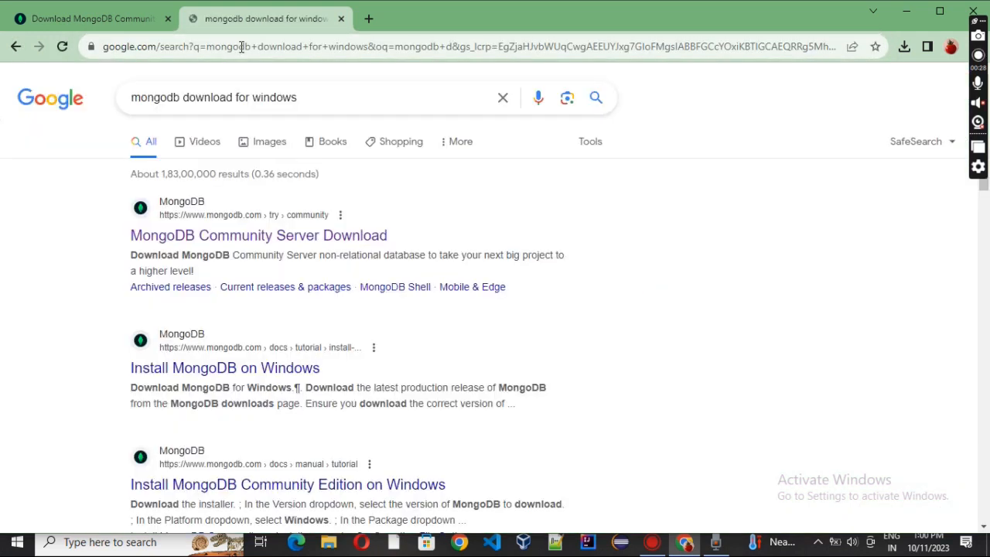
{"action": "left_click", "coordinate": [224, 236]}
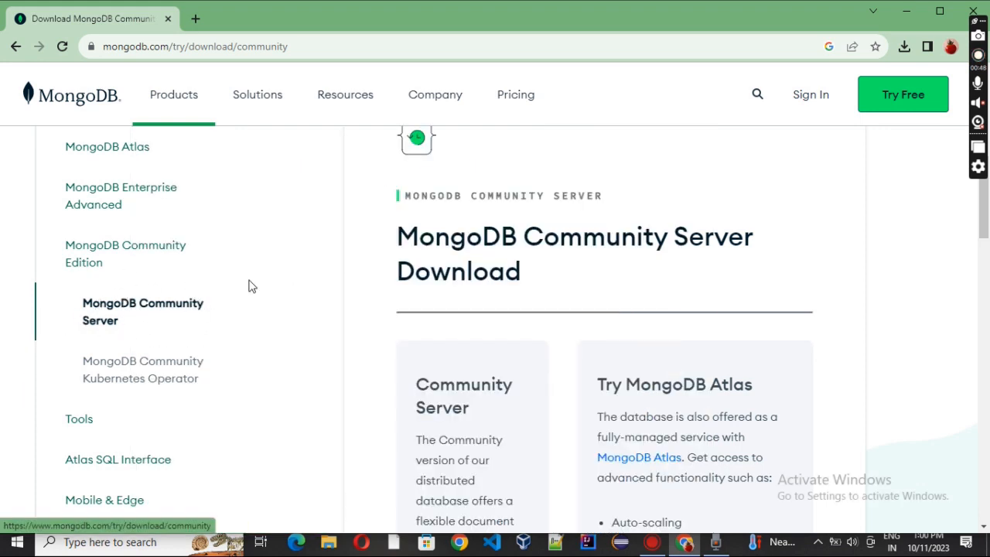
Step: Open the Community Kubernetes Operator's View on Github link in a new tab
{"action": "scroll", "coordinate": [340, 260], "scroll_direction": "down", "scroll_amount": 6}
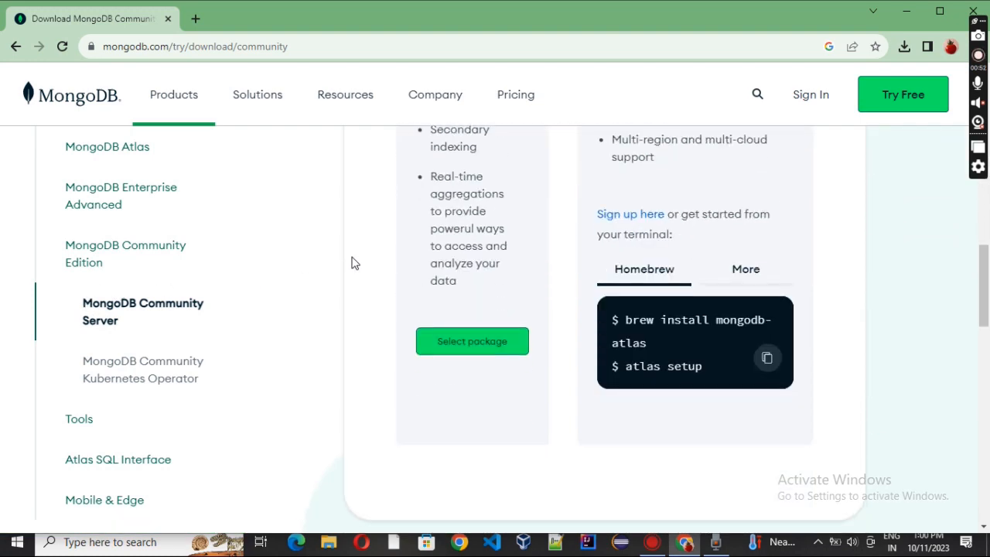
{"action": "scroll", "coordinate": [352, 262], "scroll_direction": "down", "scroll_amount": 4}
{"action": "scroll", "coordinate": [352, 263], "scroll_direction": "up", "scroll_amount": 1}
{"action": "scroll", "coordinate": [352, 263], "scroll_direction": "down", "scroll_amount": 3}
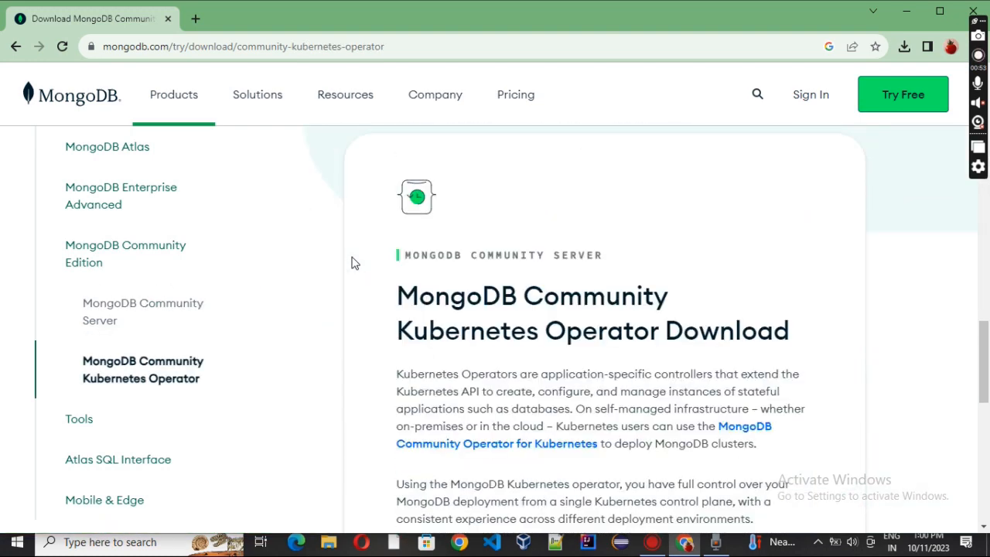
{"action": "scroll", "coordinate": [352, 263], "scroll_direction": "down", "scroll_amount": 4}
{"action": "right_click", "coordinate": [435, 292]}
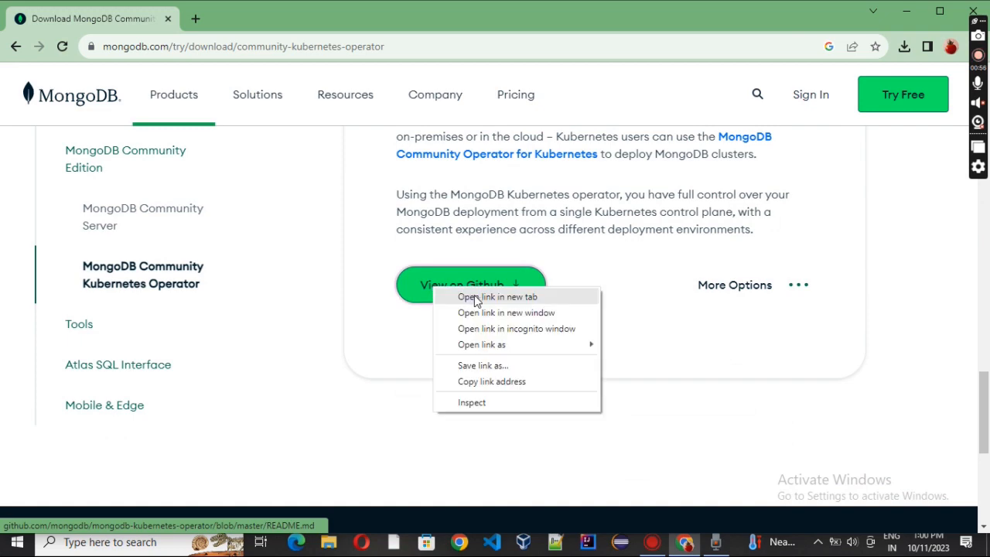
{"action": "left_click", "coordinate": [474, 301]}
Step: Go back to the Community Server package options and review the available versions
{"action": "scroll", "coordinate": [399, 256], "scroll_direction": "up", "scroll_amount": 5}
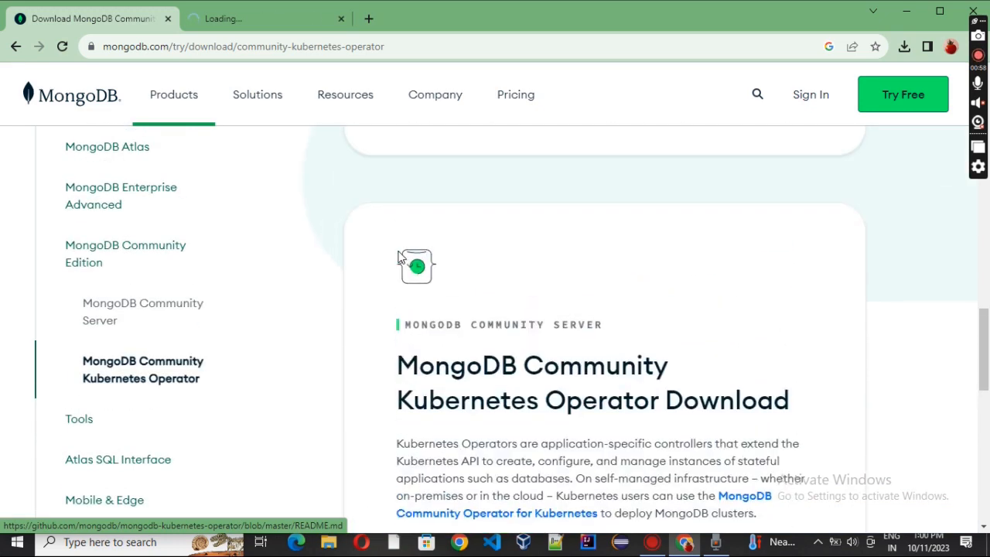
{"action": "scroll", "coordinate": [399, 257], "scroll_direction": "up", "scroll_amount": 5}
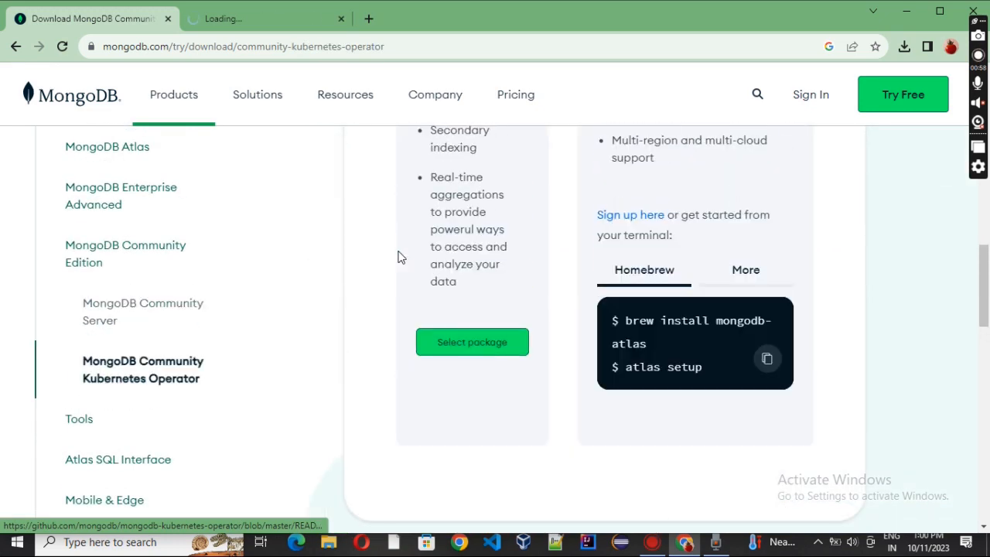
{"action": "scroll", "coordinate": [399, 257], "scroll_direction": "up", "scroll_amount": 4}
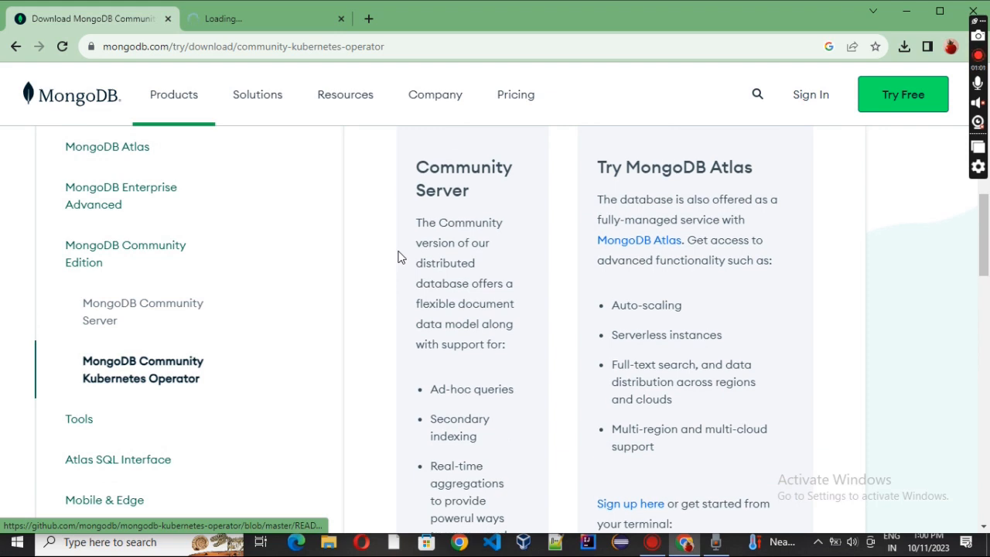
{"action": "scroll", "coordinate": [479, 276], "scroll_direction": "down", "scroll_amount": 3}
{"action": "scroll", "coordinate": [366, 342], "scroll_direction": "down", "scroll_amount": 4}
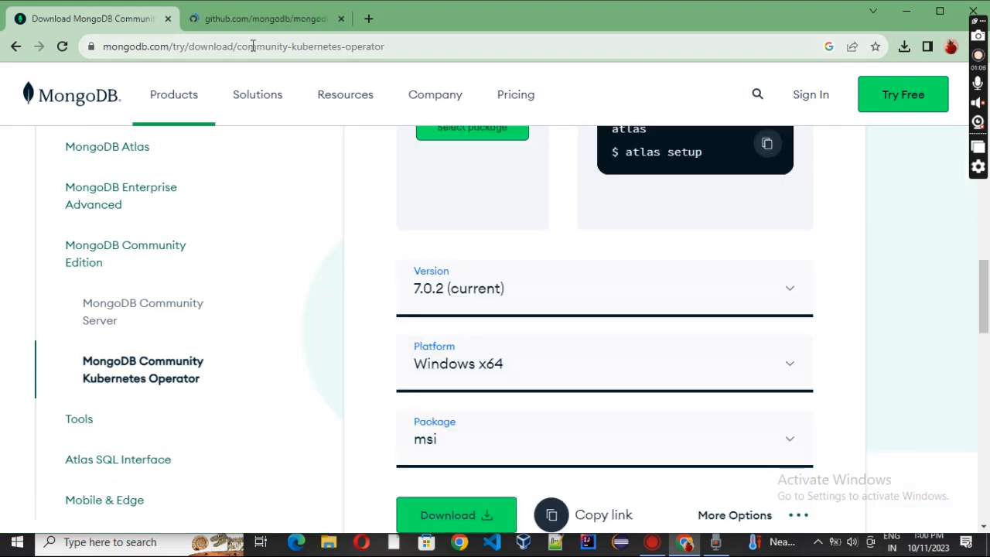
{"action": "scroll", "coordinate": [362, 317], "scroll_direction": "up", "scroll_amount": 1}
{"action": "scroll", "coordinate": [362, 317], "scroll_direction": "up", "scroll_amount": 1}
{"action": "scroll", "coordinate": [495, 302], "scroll_direction": "down", "scroll_amount": 3}
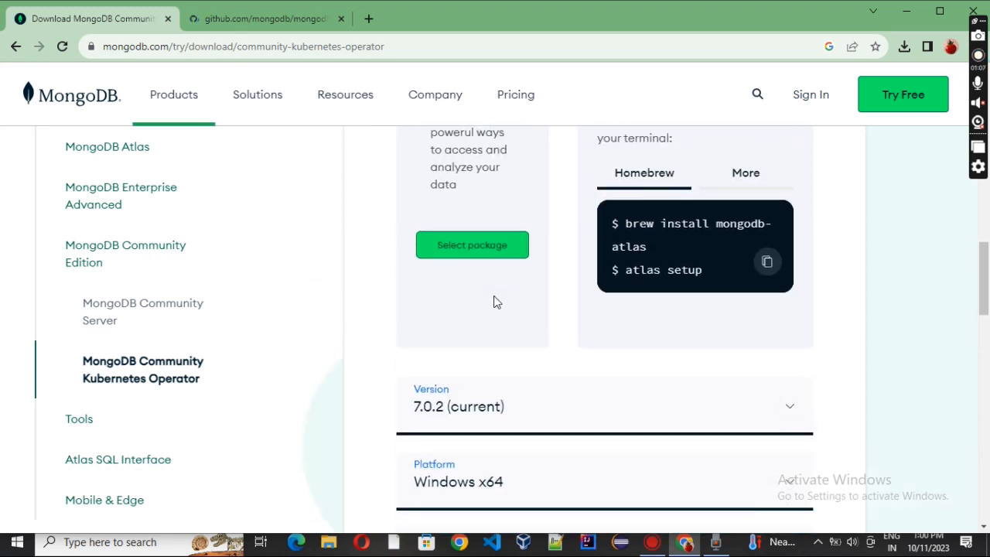
{"action": "left_click", "coordinate": [597, 300]}
{"action": "left_click", "coordinate": [601, 297]}
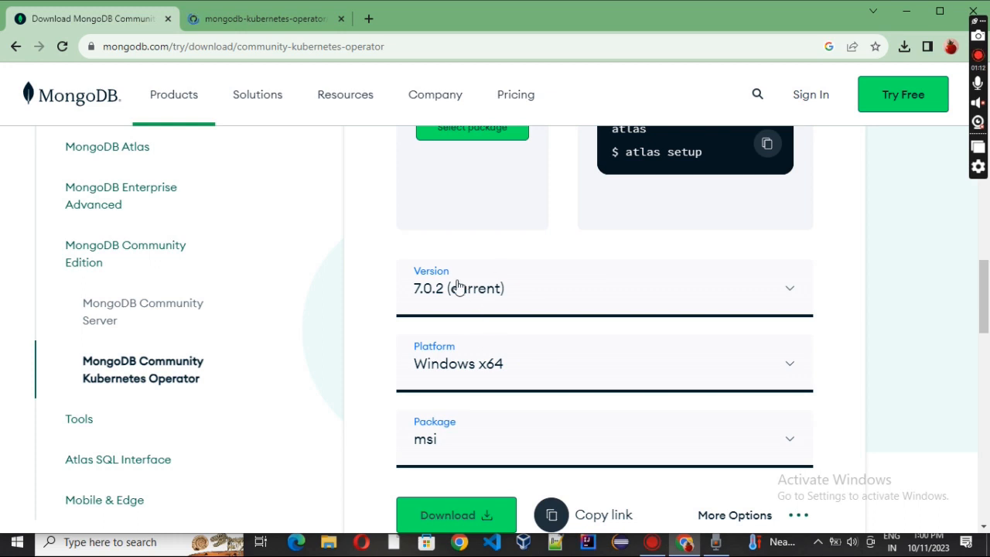
Step: Review the platform and package choices, keep Windows x64 and msi, and download the MongoDB Community Server installer
{"action": "left_click", "coordinate": [594, 371]}
{"action": "left_click", "coordinate": [595, 370]}
{"action": "scroll", "coordinate": [484, 361], "scroll_direction": "down", "scroll_amount": 3}
{"action": "left_click", "coordinate": [590, 231]}
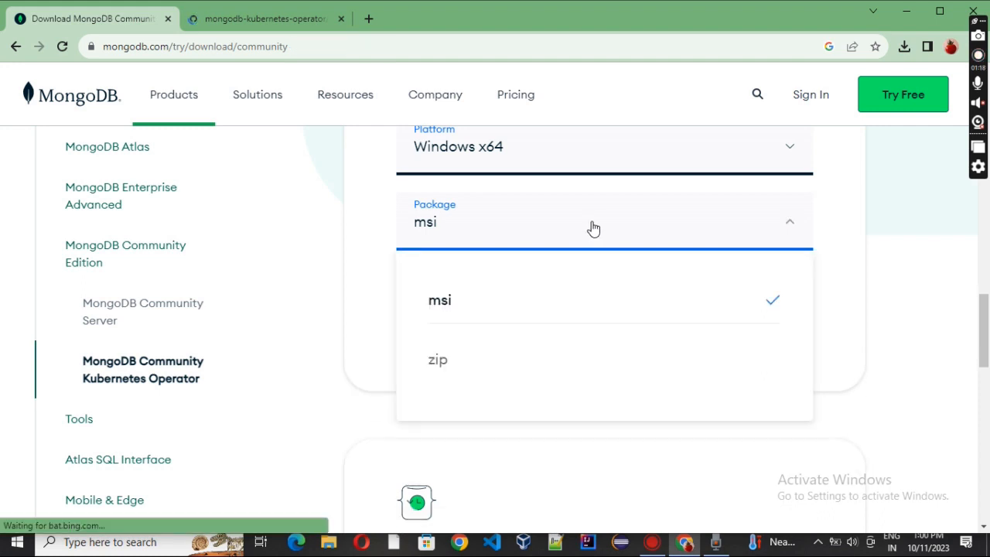
{"action": "left_click", "coordinate": [596, 223]}
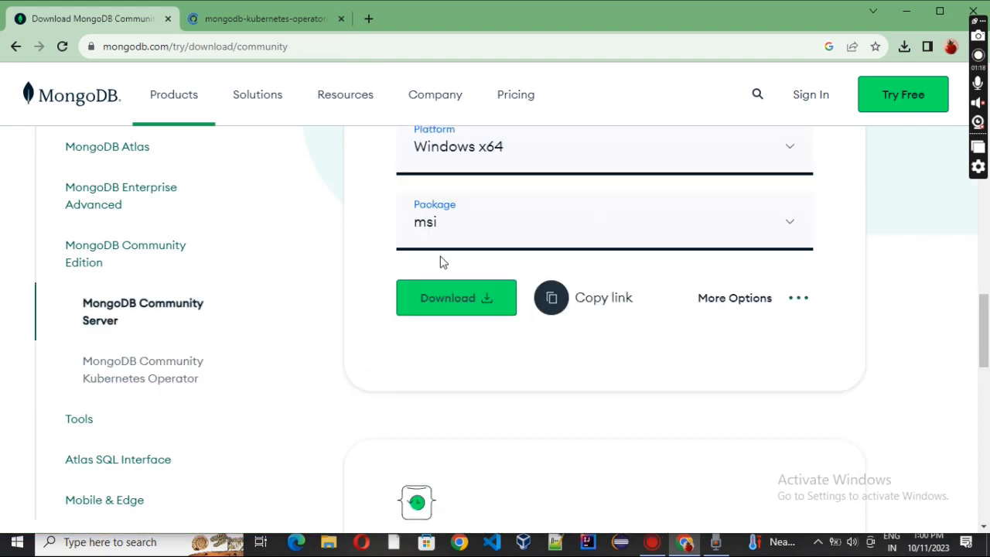
{"action": "left_click", "coordinate": [468, 305]}
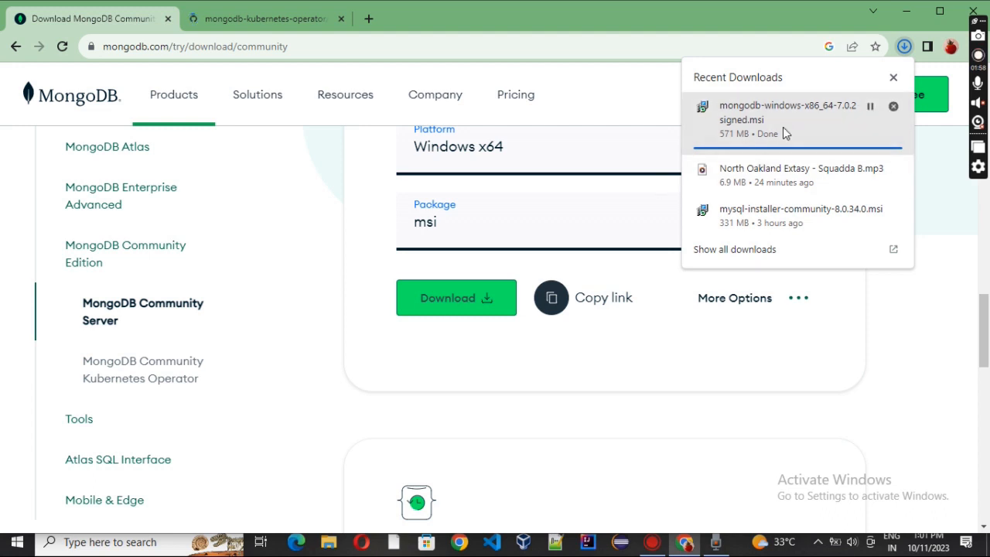
Step: Show the MongoDB download in its folder and launch the mongodb-windows-x86_64-7.0.2-signed installer when the download is complete
{"action": "right_click", "coordinate": [782, 125]}
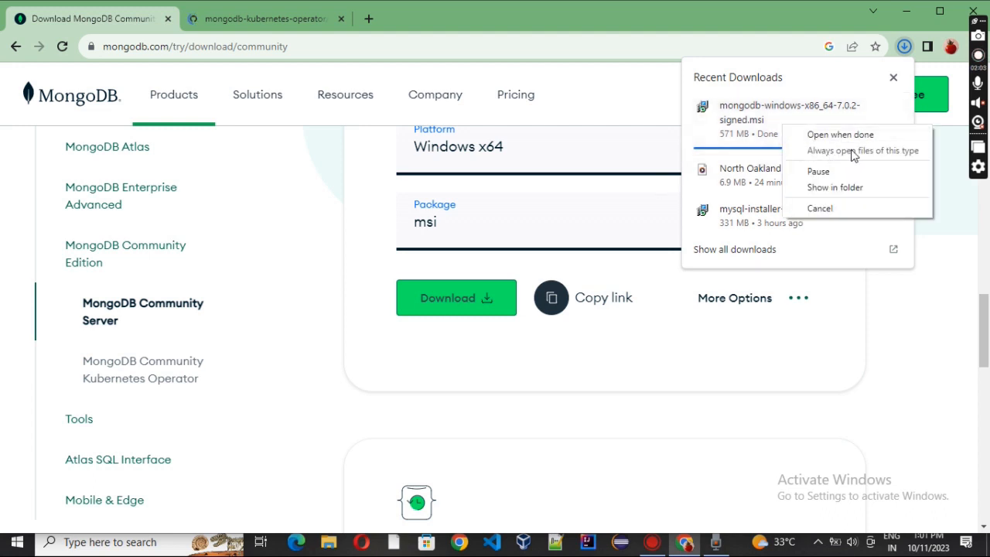
{"action": "left_click", "coordinate": [839, 186]}
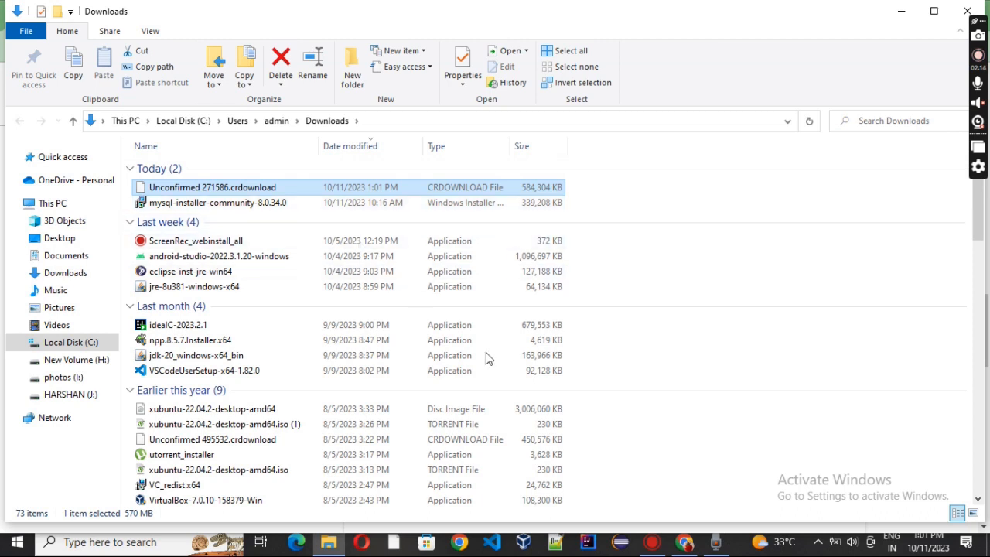
{"action": "left_click", "coordinate": [683, 542]}
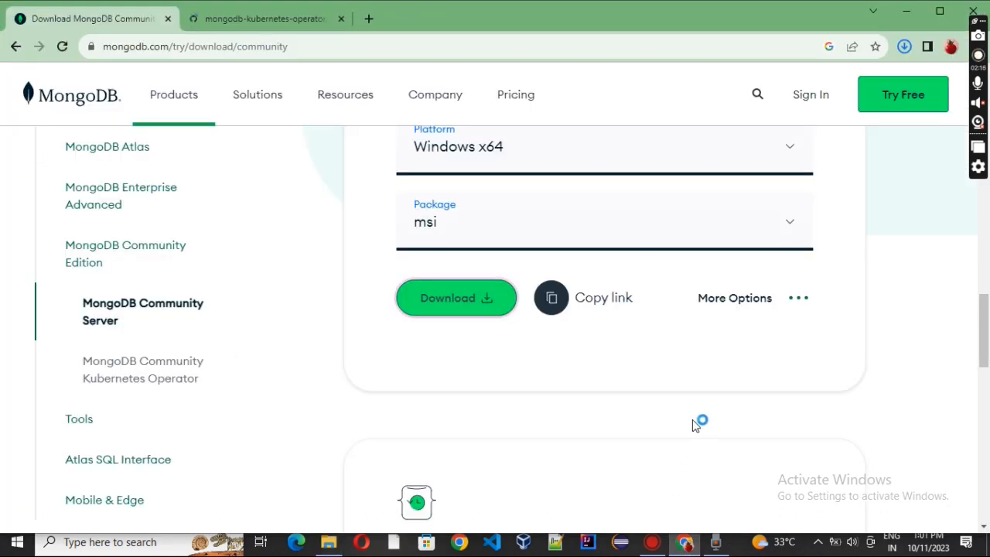
{"action": "left_click", "coordinate": [904, 45]}
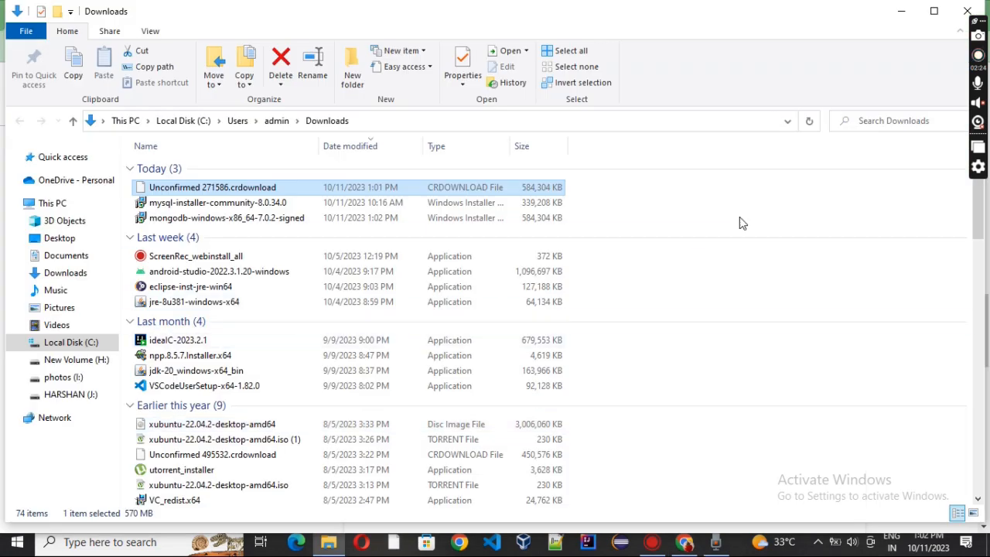
{"action": "double_click", "coordinate": [740, 221]}
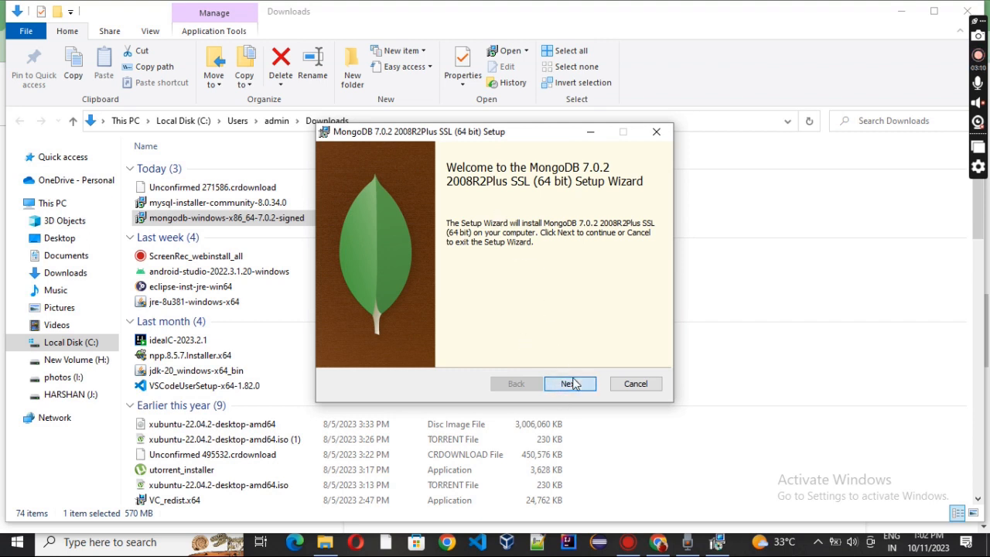
Step: Accept the license agreement in the MongoDB setup wizard and choose the Complete setup type
{"action": "left_click", "coordinate": [573, 384]}
{"action": "left_click", "coordinate": [401, 352]}
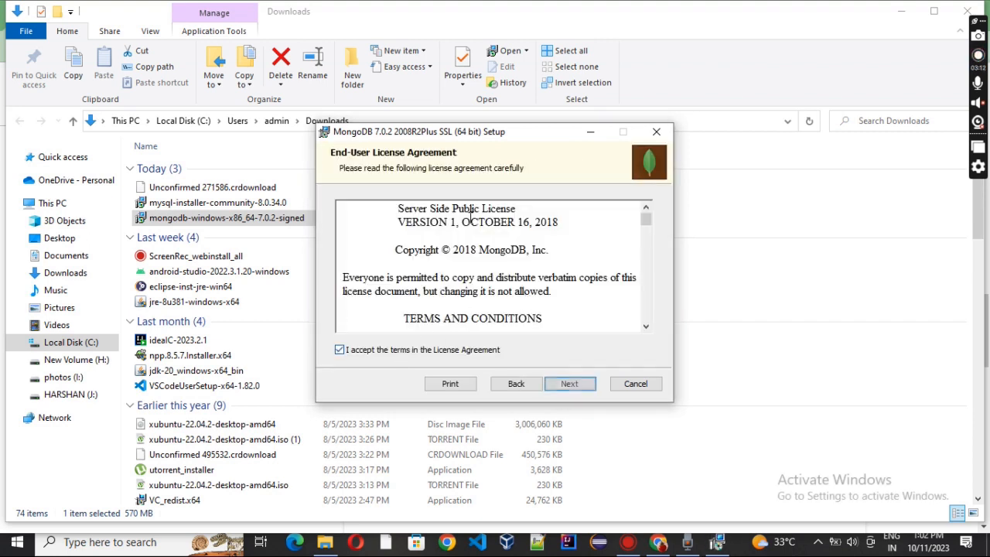
{"action": "scroll", "coordinate": [433, 276], "scroll_direction": "down", "scroll_amount": 5}
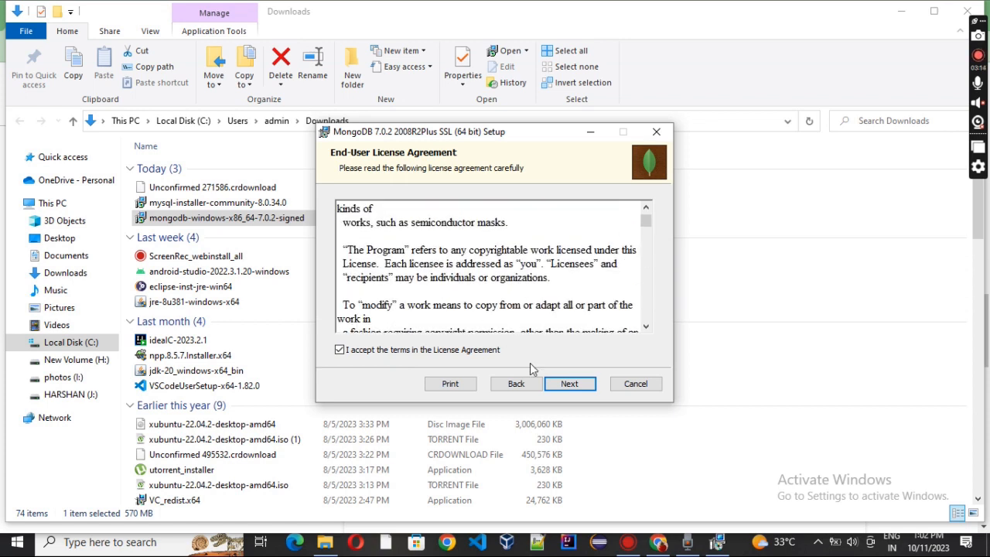
{"action": "left_click", "coordinate": [570, 385]}
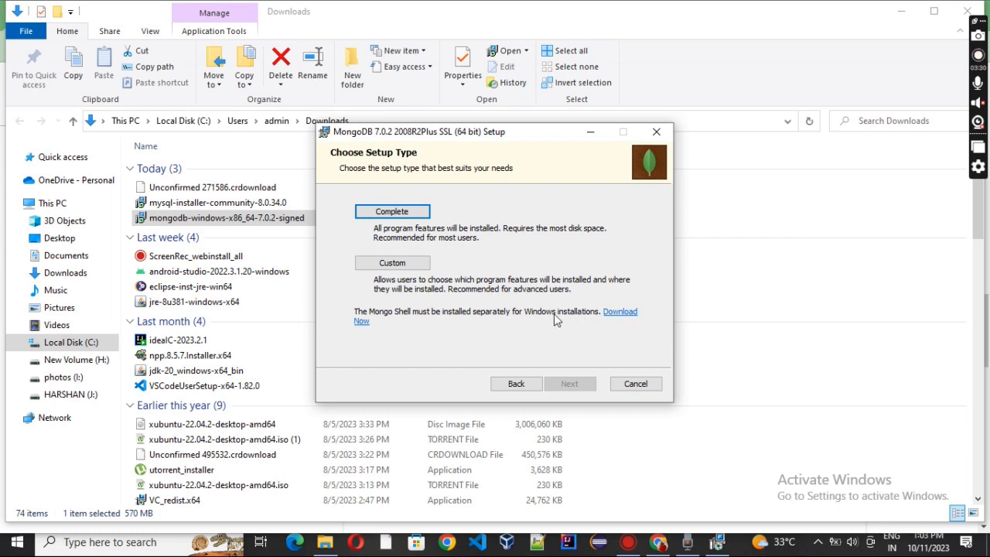
{"action": "left_click", "coordinate": [420, 216]}
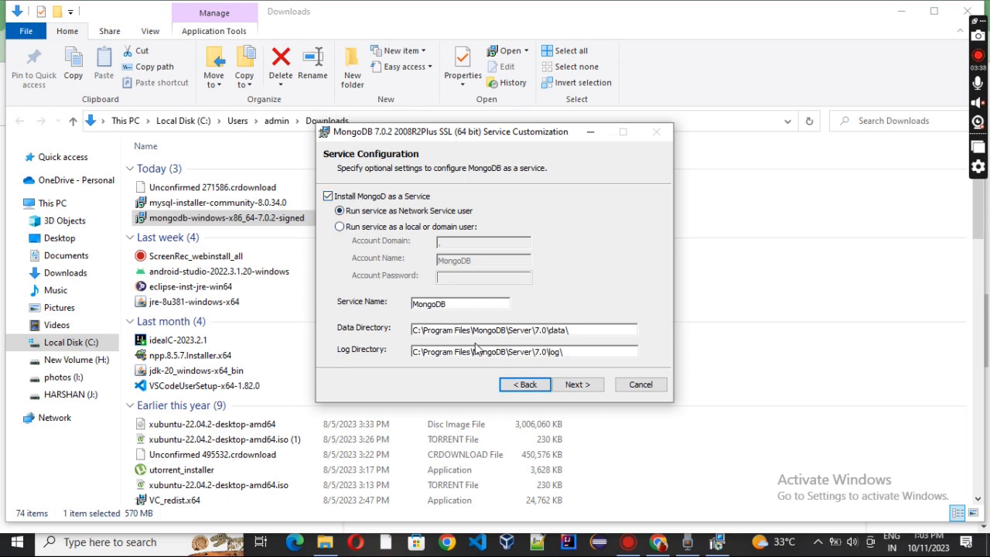
Step: Keep the default service configuration with MongoDB Compass included, and start the installation without cancelling it
{"action": "left_click", "coordinate": [588, 355]}
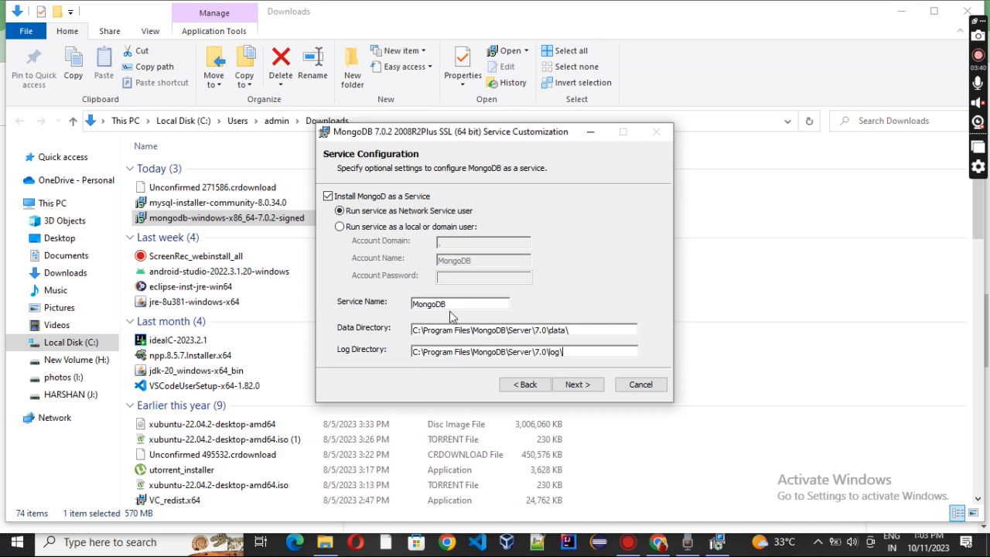
{"action": "left_click", "coordinate": [573, 382]}
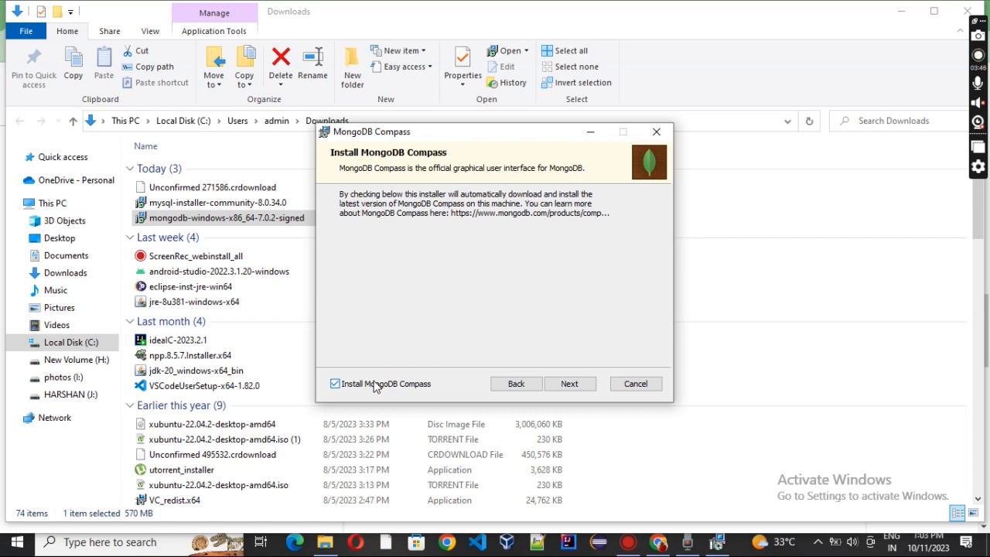
{"action": "left_click", "coordinate": [567, 384]}
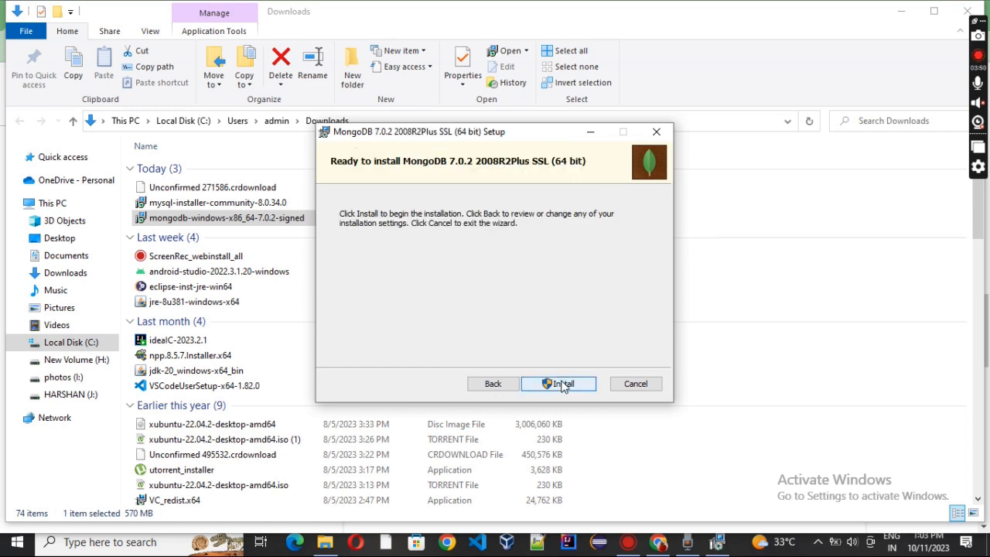
{"action": "left_click", "coordinate": [562, 384]}
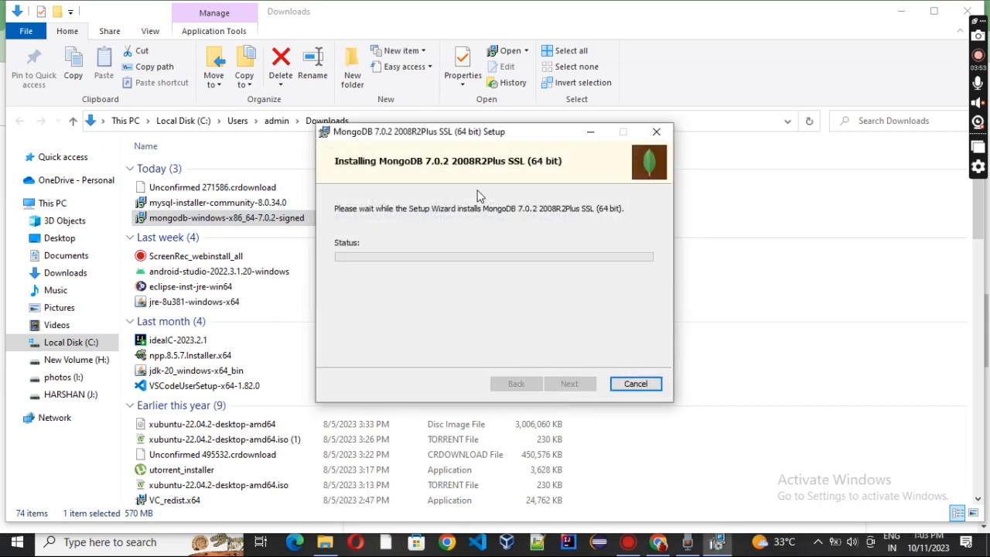
{"action": "key", "text": "Escape"}
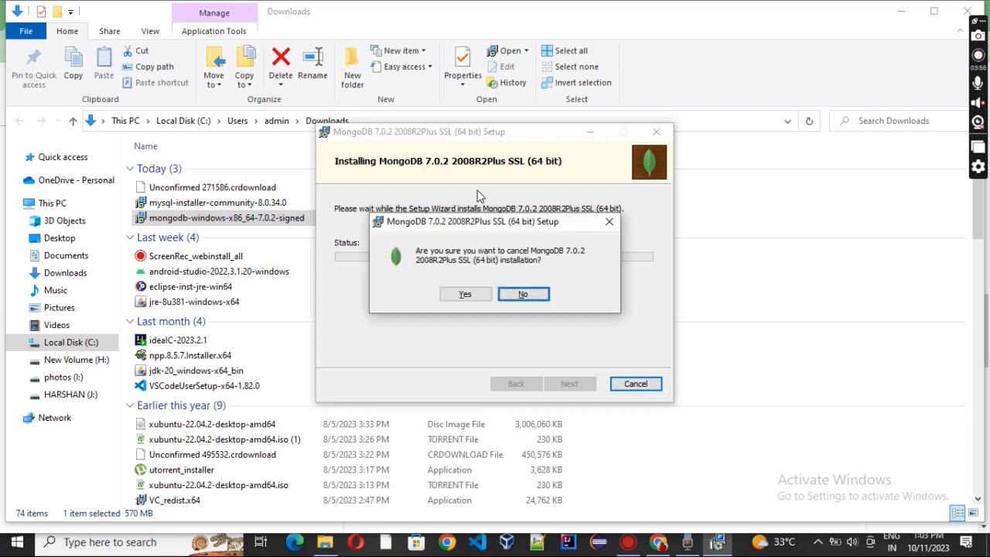
{"action": "left_click", "coordinate": [599, 224]}
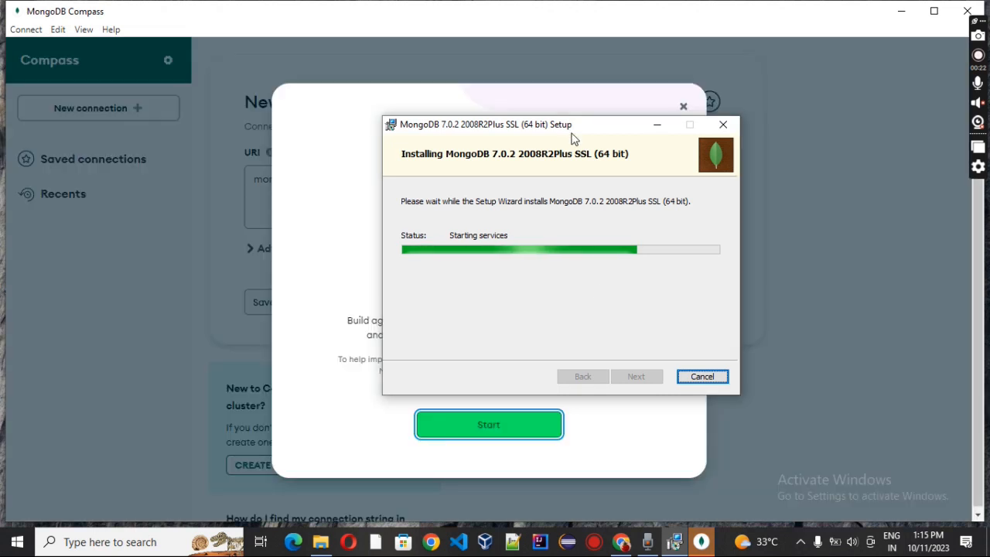
Step: Move the setup window aside and minimize it, and dismiss the Compass welcome dialog to view the New Connection page
{"action": "left_click_drag", "start_coordinate": [568, 126], "coordinate": [750, 117]}
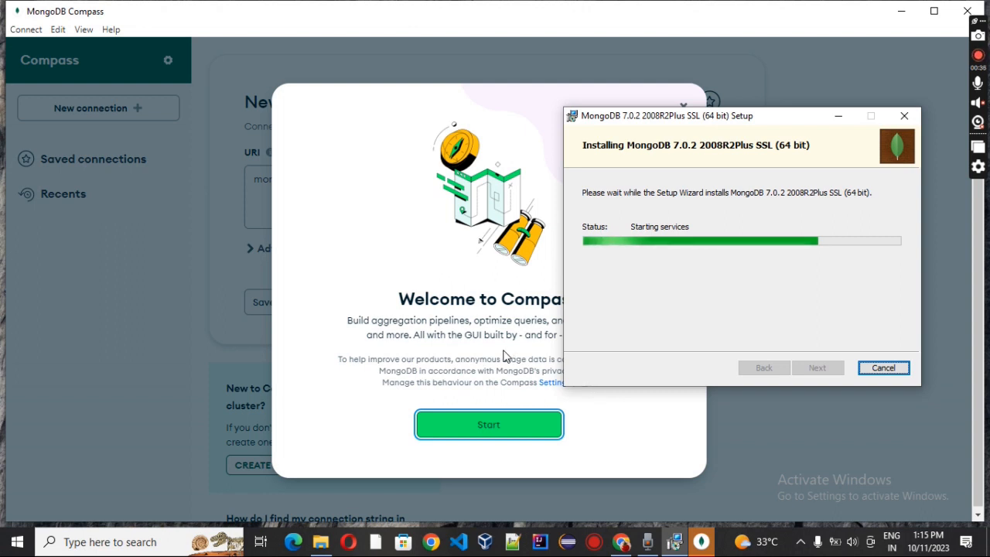
{"action": "left_click", "coordinate": [837, 116]}
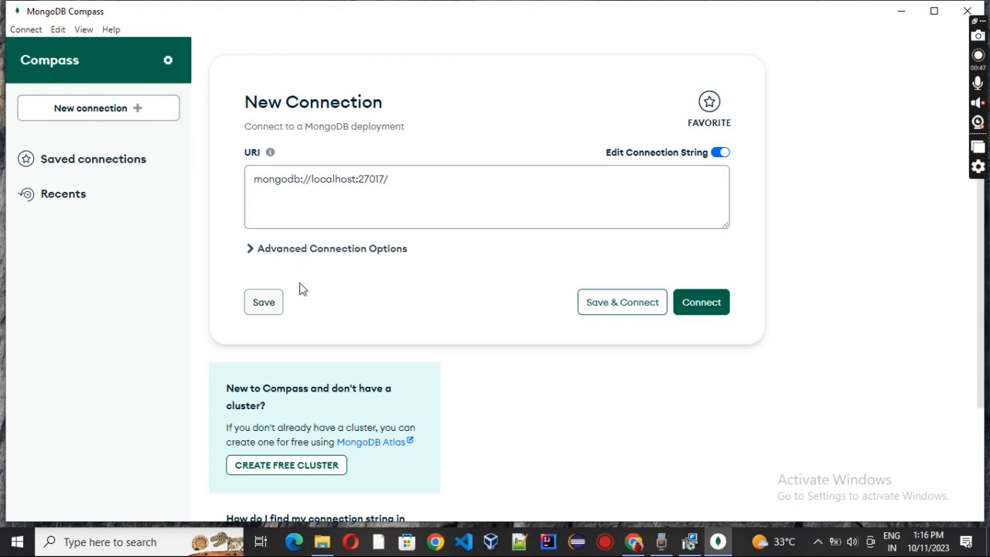
{"action": "scroll", "coordinate": [302, 289], "scroll_direction": "down", "scroll_amount": 2}
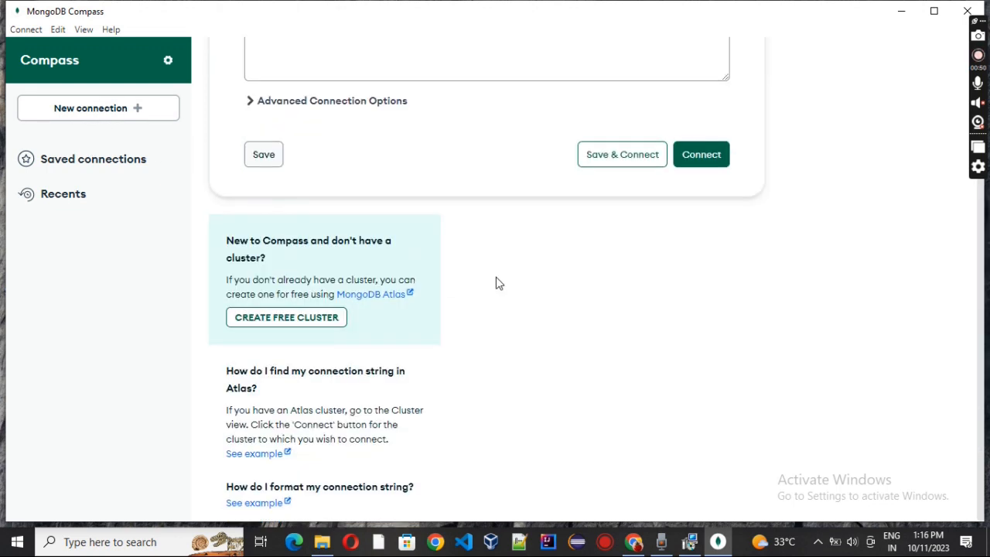